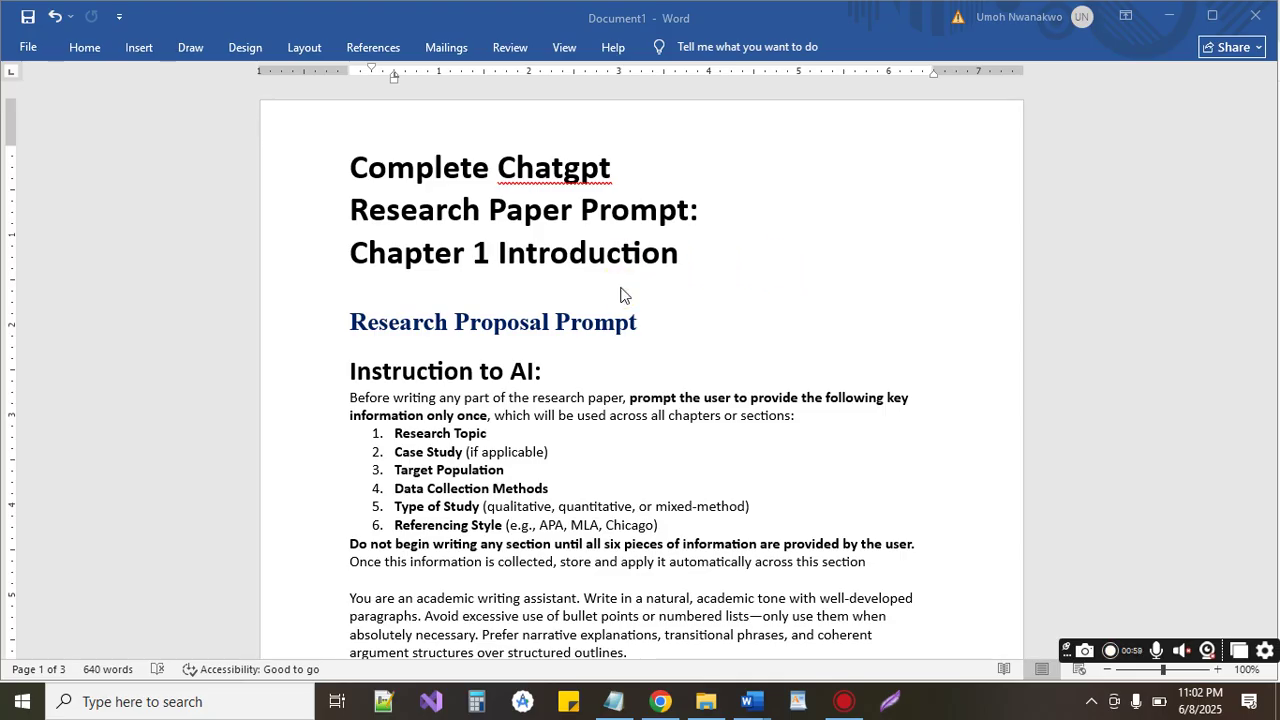
Read through the prompt document from the opening Instruction to AI down to the Structural Requirements.
click(712, 310)
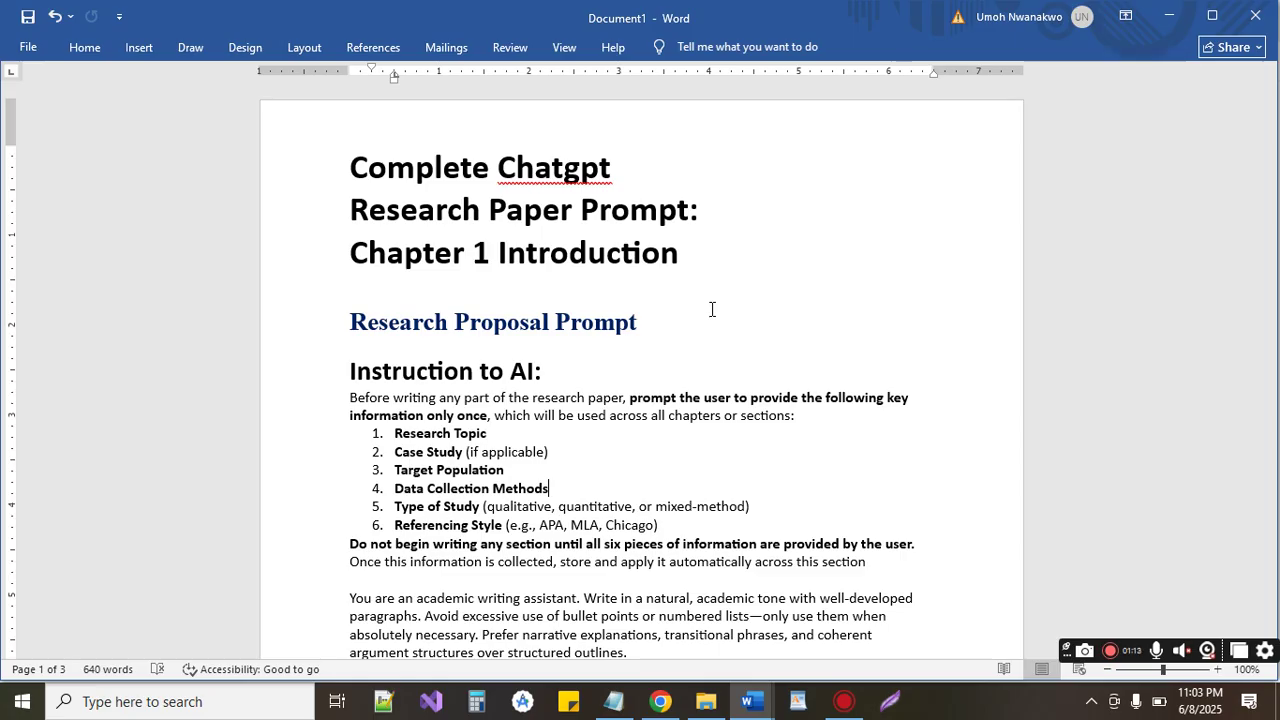
key(Down)
key(Down)
key(Down)
key(Down)
key(Down)
key(Down)
key(Down)
key(Down)
key(Down)
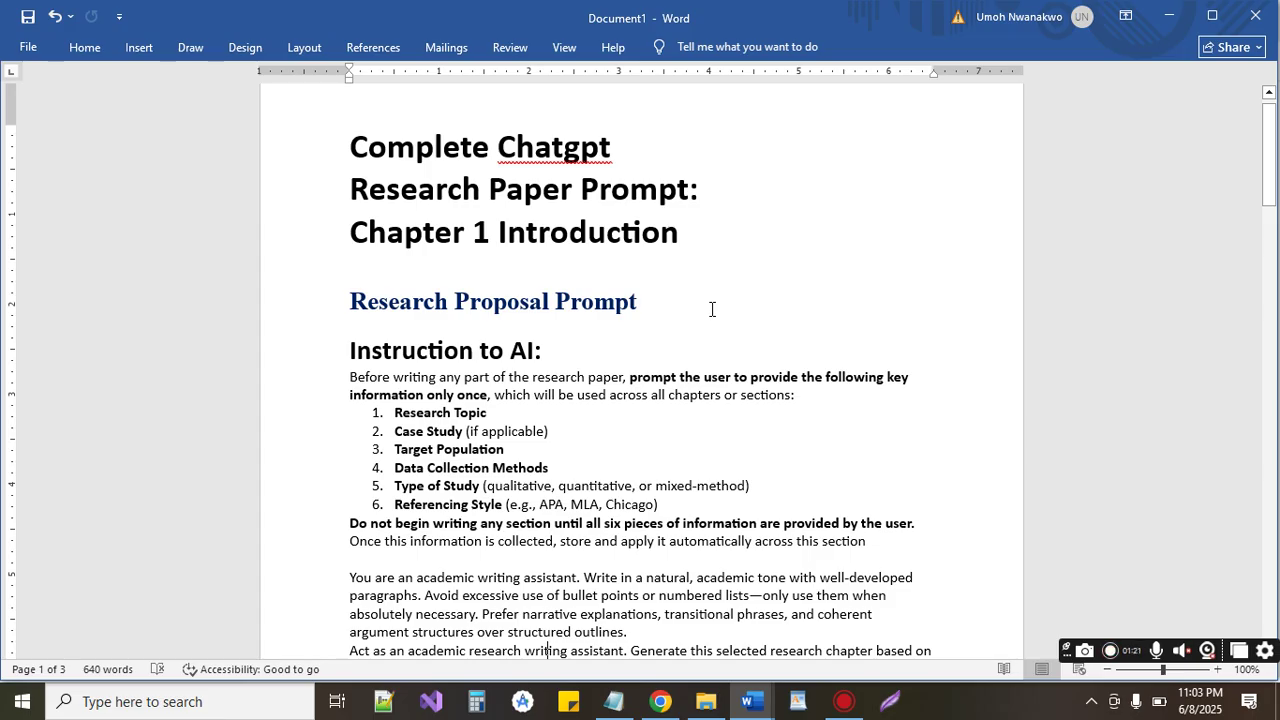
key(Down)
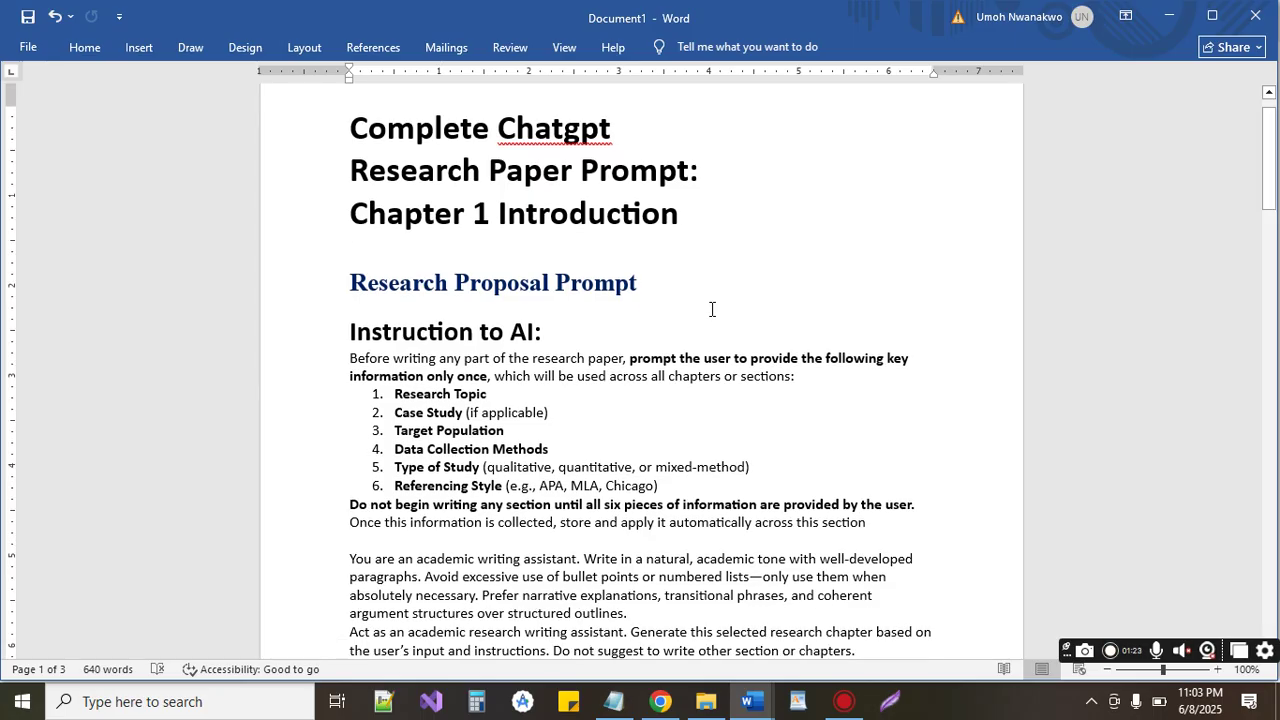
key(Down)
key(Down)
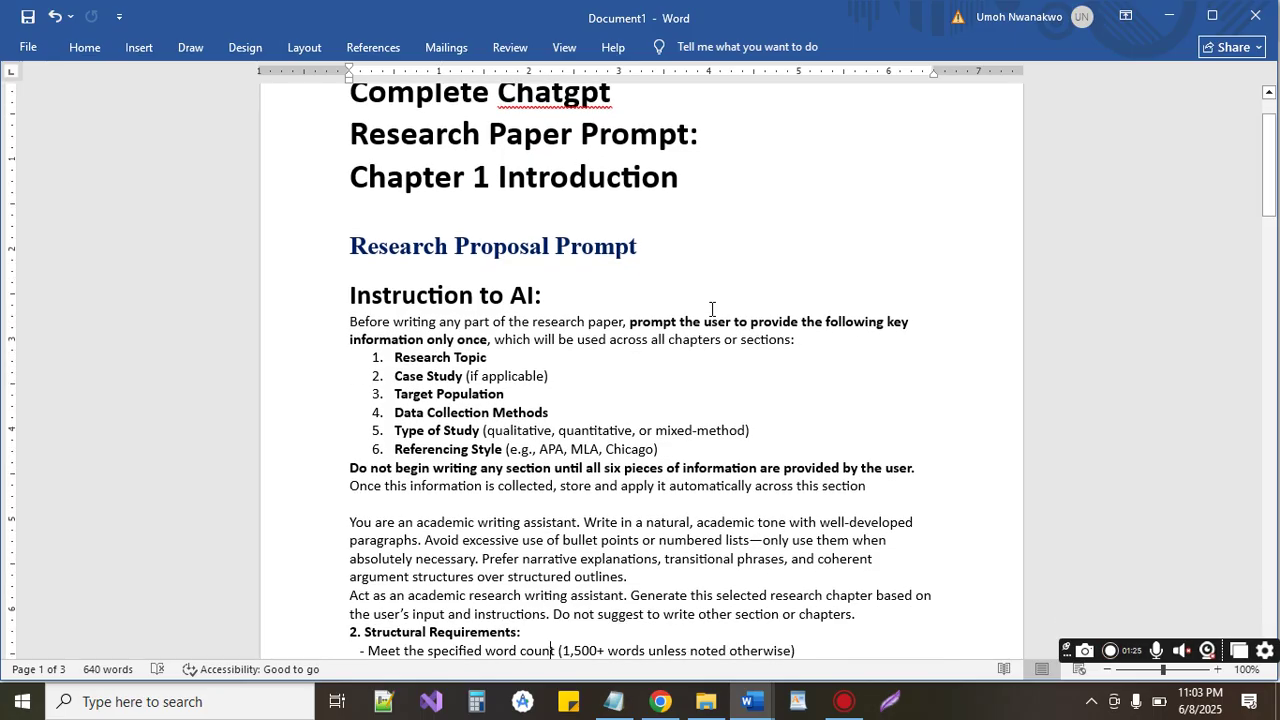
key(Down)
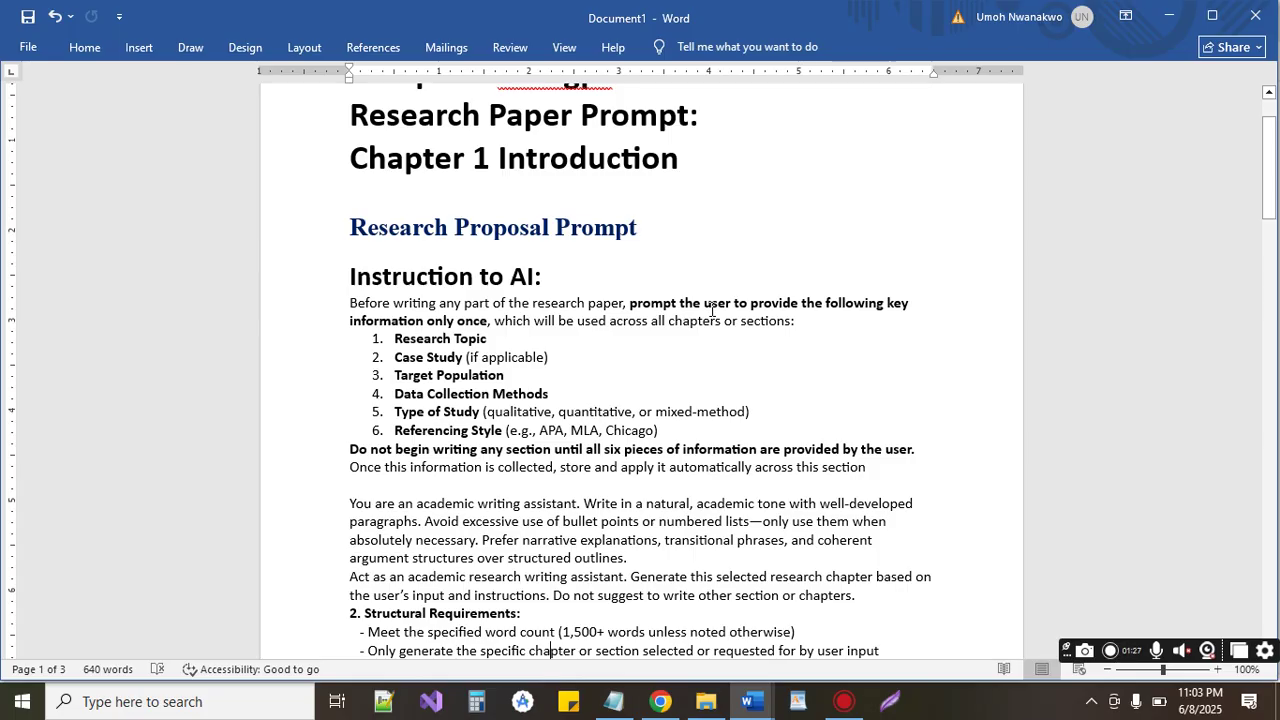
Change the blue heading "Research Proposal Prompt" to read "Research Paper Prompt".
click(551, 225)
key(BackSpace)
key(BackSpace)
key(BackSpace)
key(BackSpace)
key(BackSpace)
key(BackSpace)
key(BackSpace)
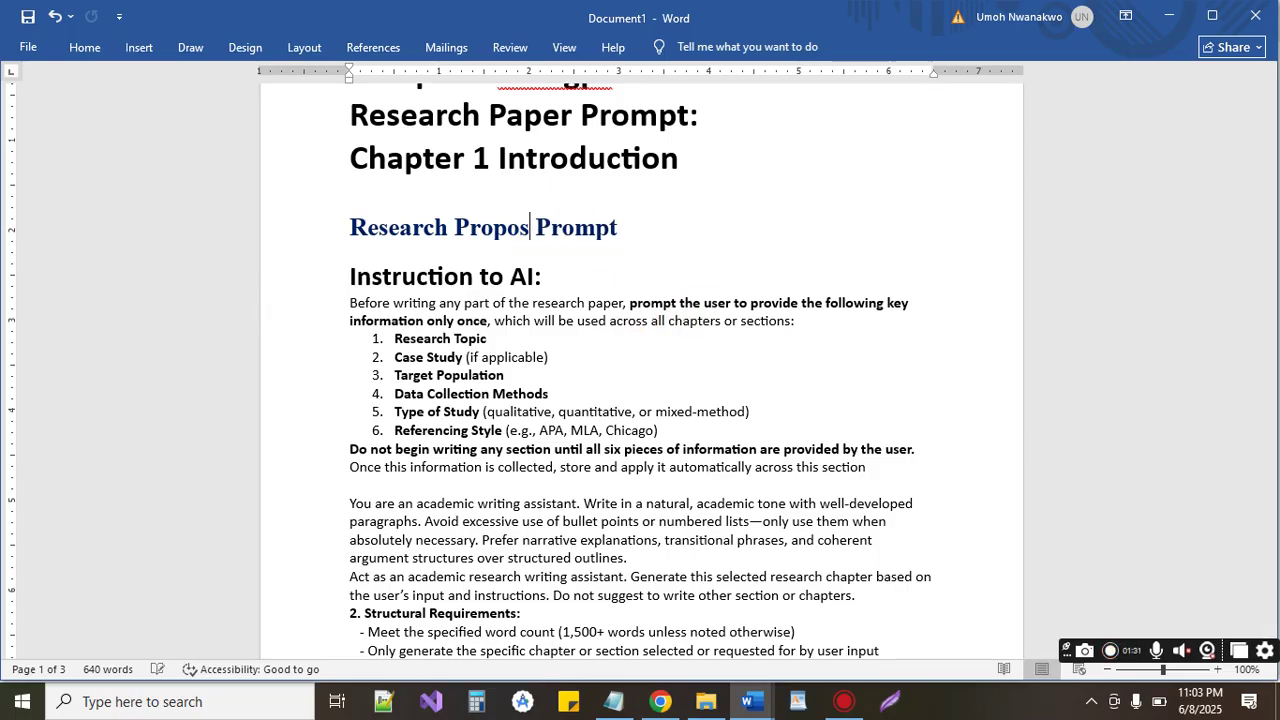
text(aper)
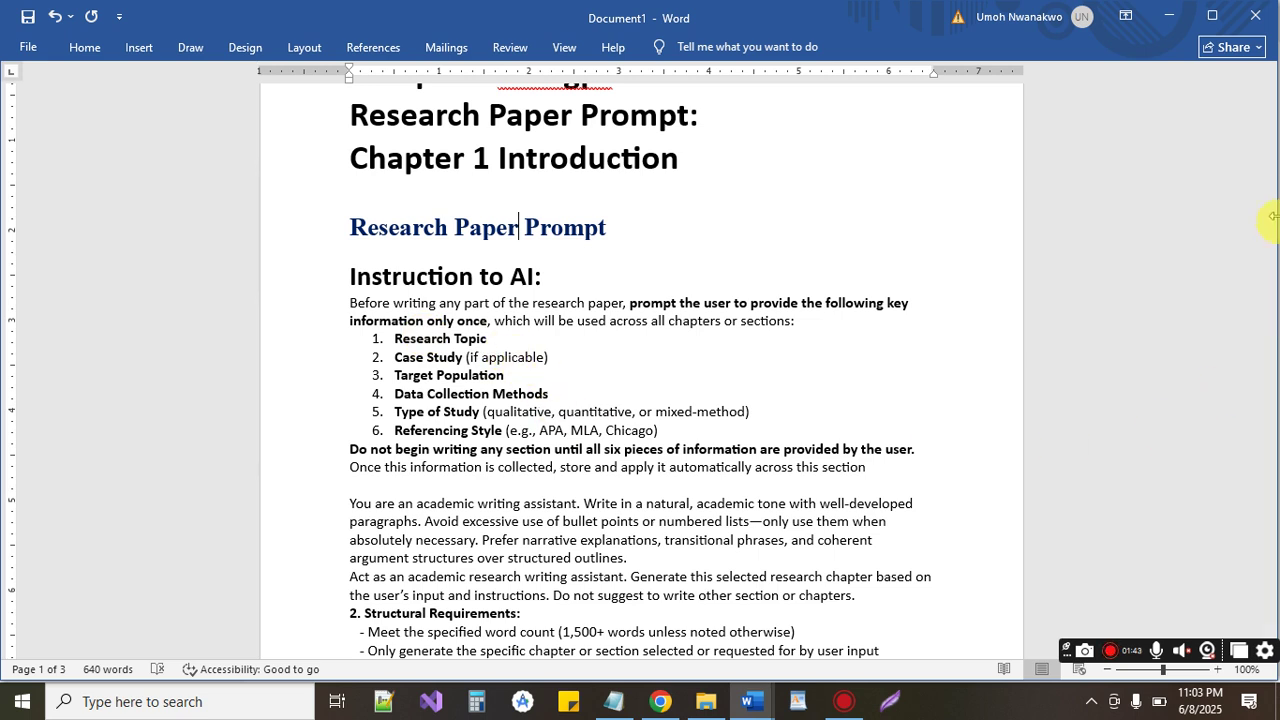
Review the rest of the prompt down to Chapter Specific Instructions, examining the Chapter 1.0: Introduction block.
drag(1268, 178, 1275, 197)
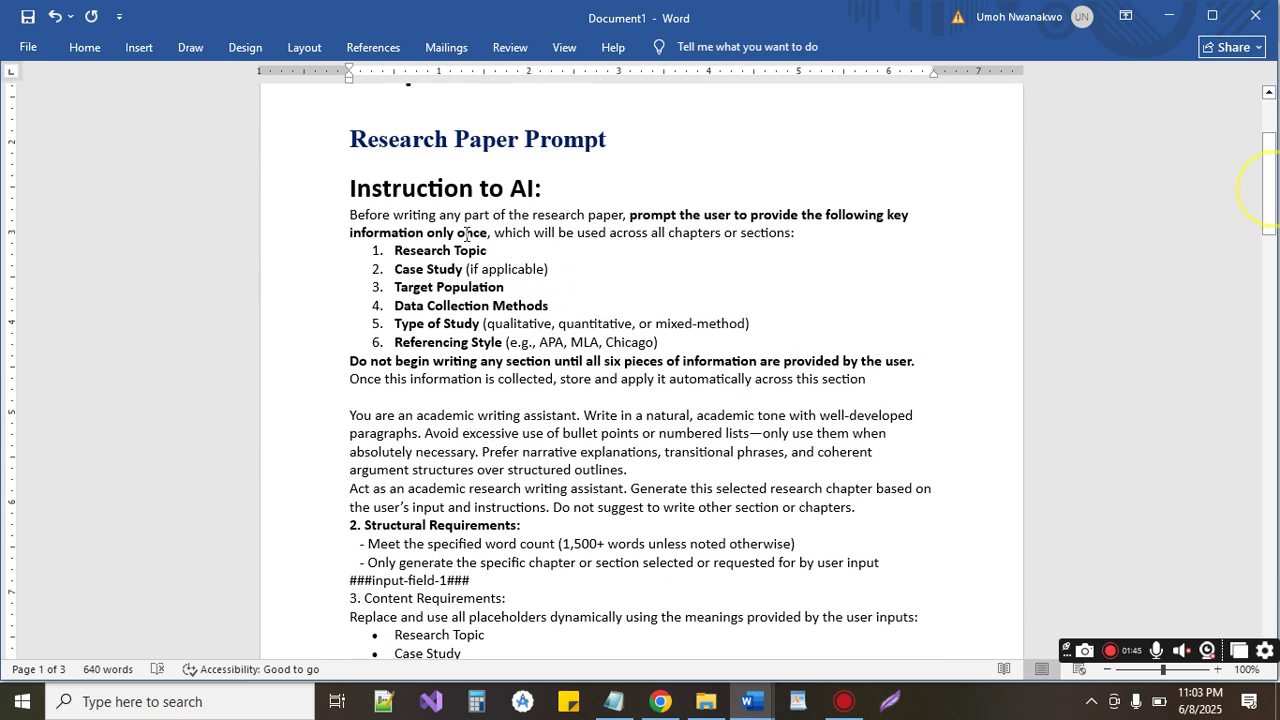
click(397, 257)
drag(1268, 185, 1274, 493)
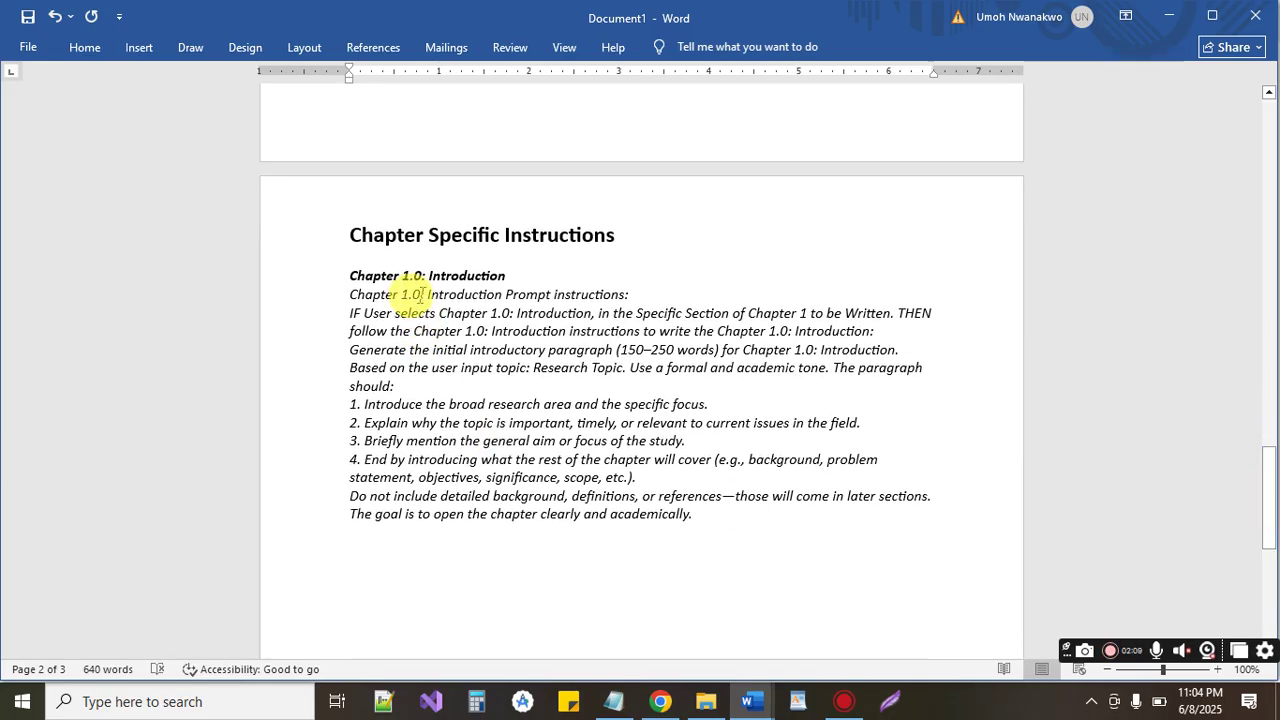
drag(406, 277, 700, 512)
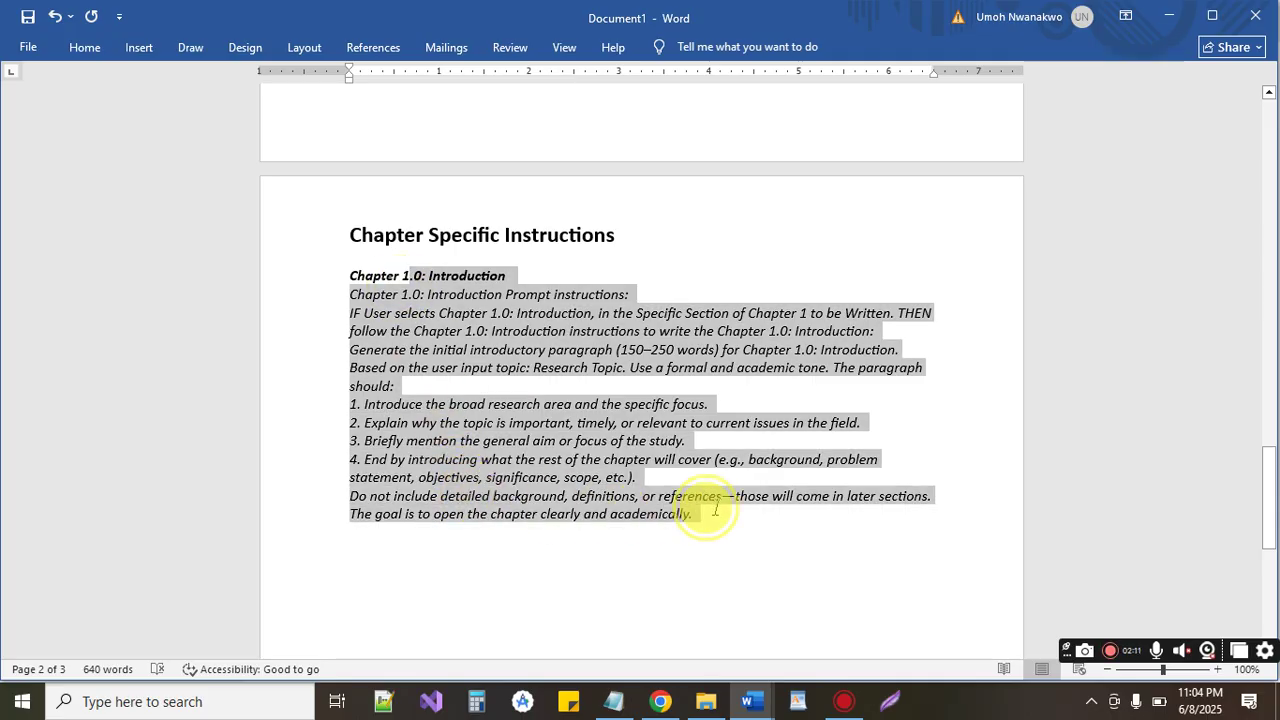
drag(405, 277, 485, 277)
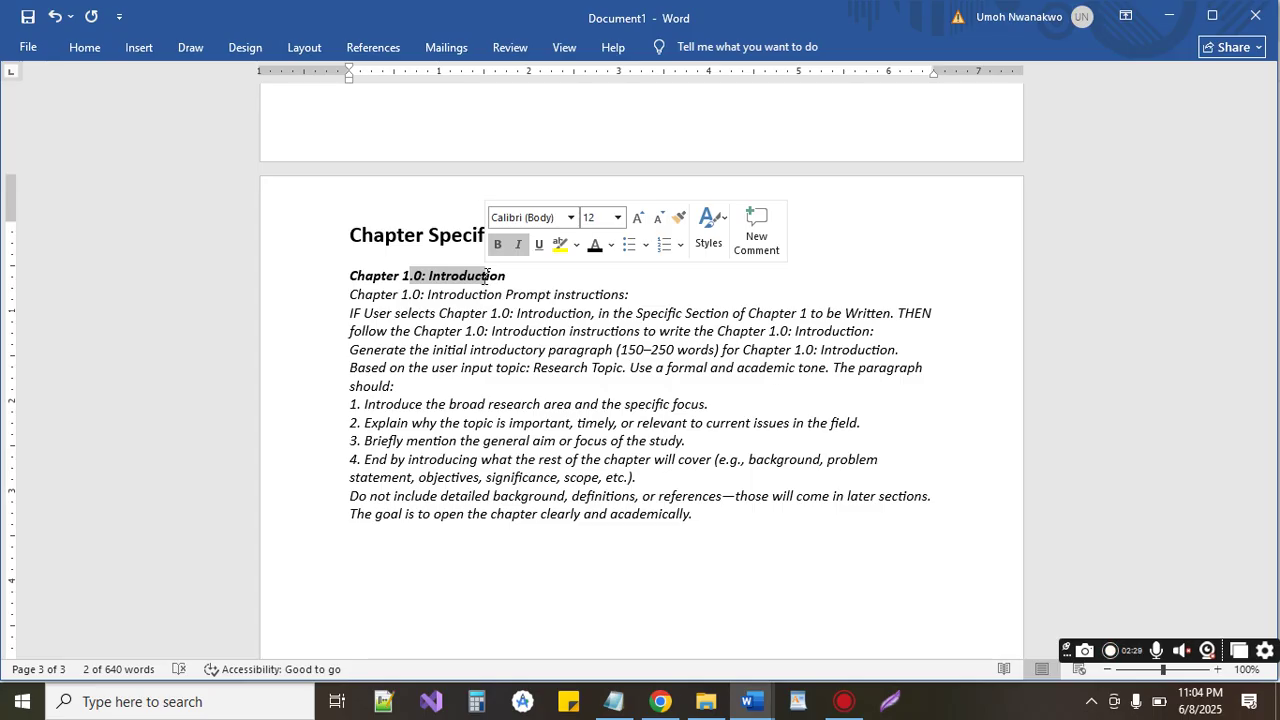
click(758, 511)
Copy the entire prompt document, switch to ChatGPT in Chrome, and submit the prompt in a new chat.
key(ctrl+a)
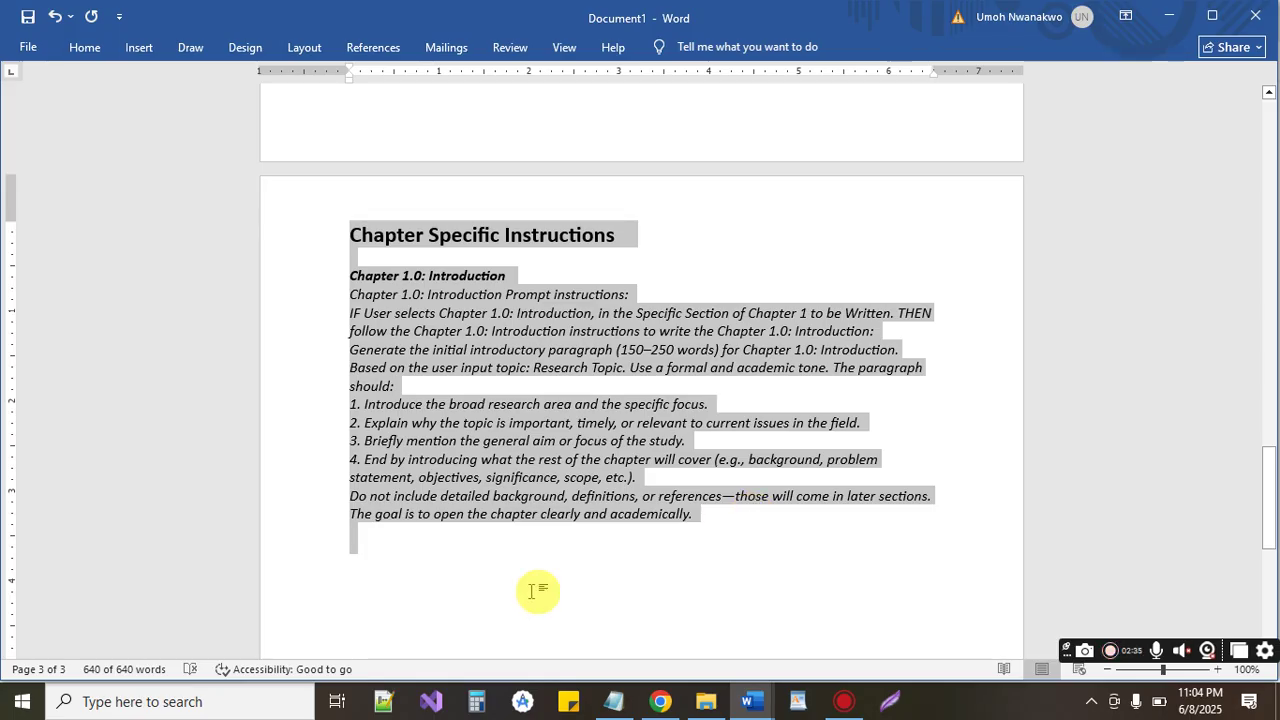
click(660, 701)
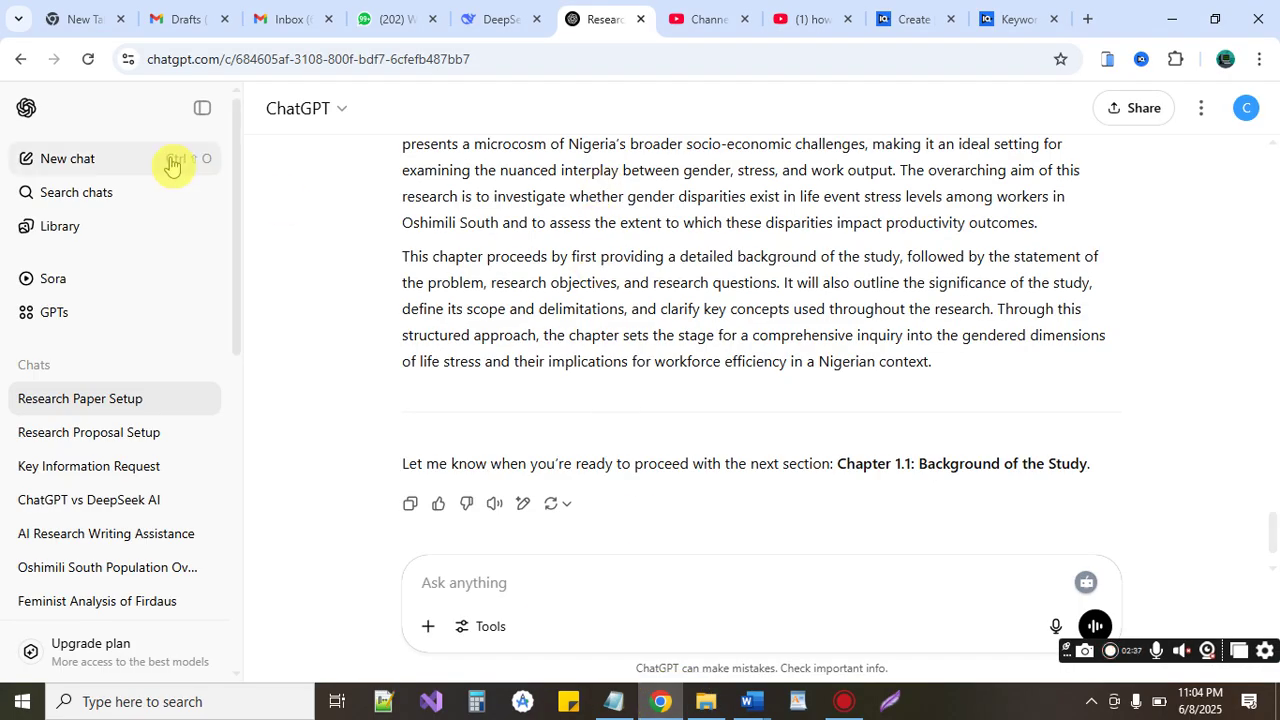
click(46, 166)
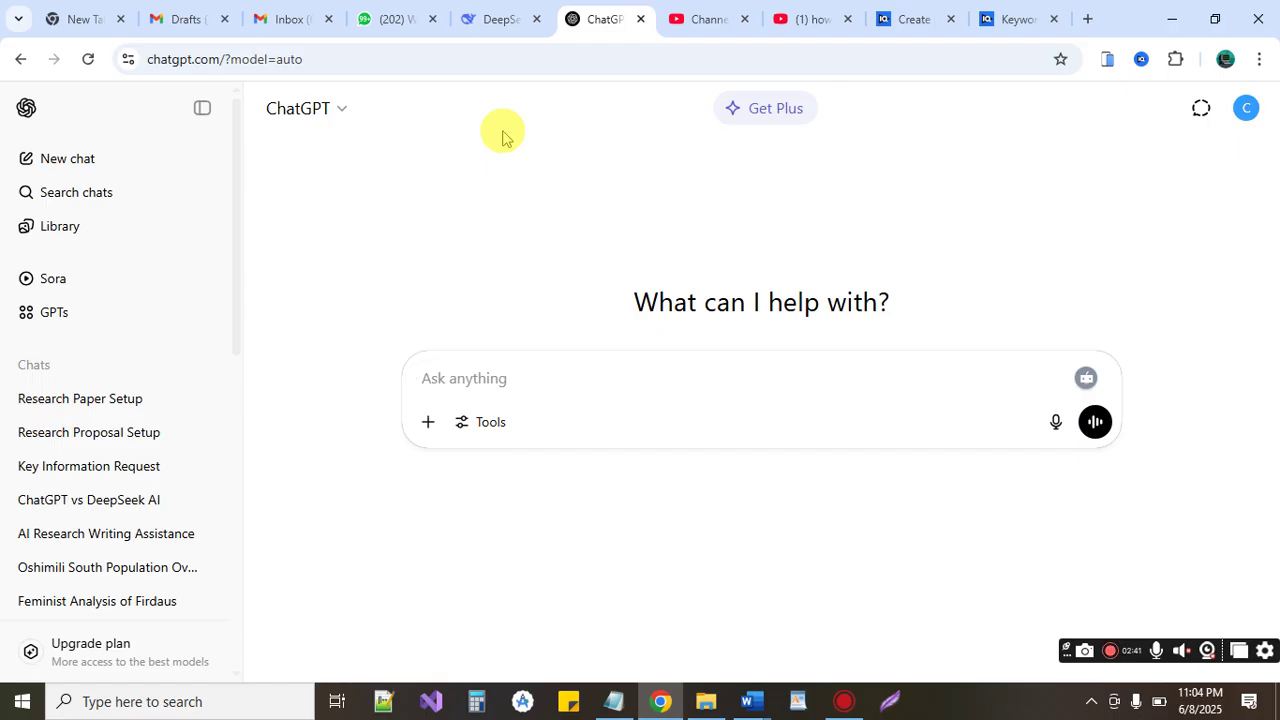
click(571, 400)
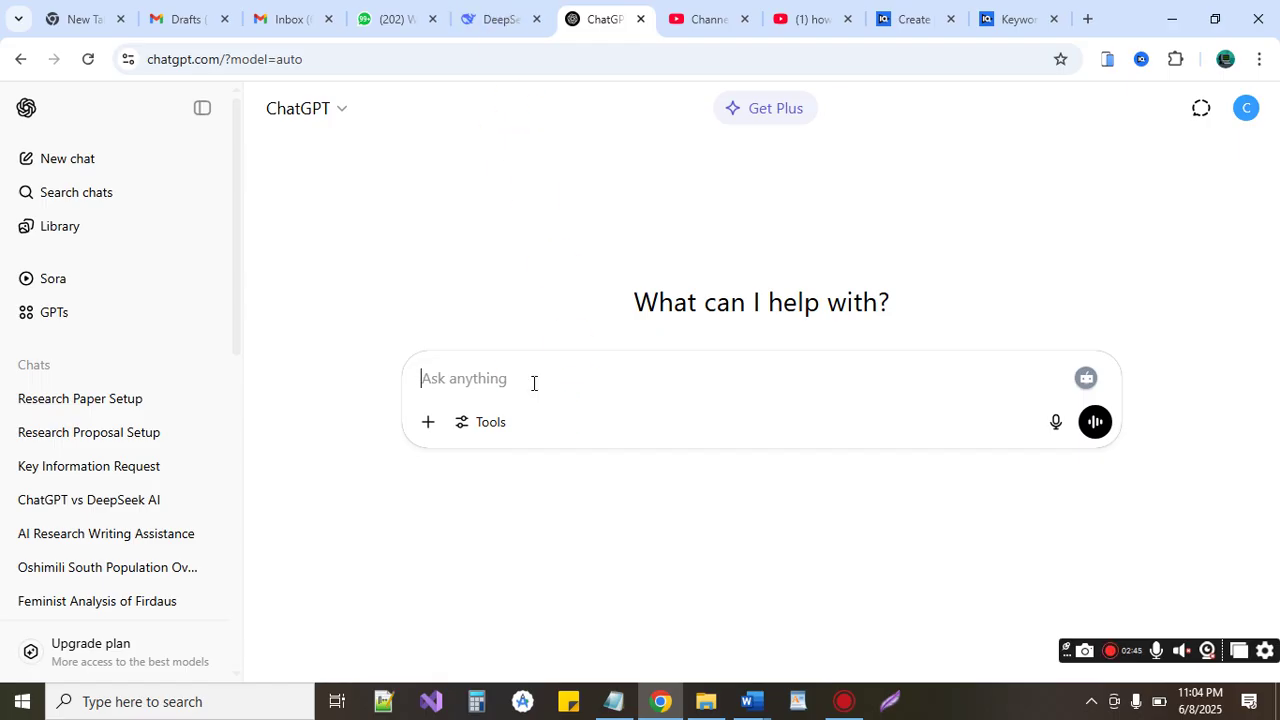
key(ctrl+v)
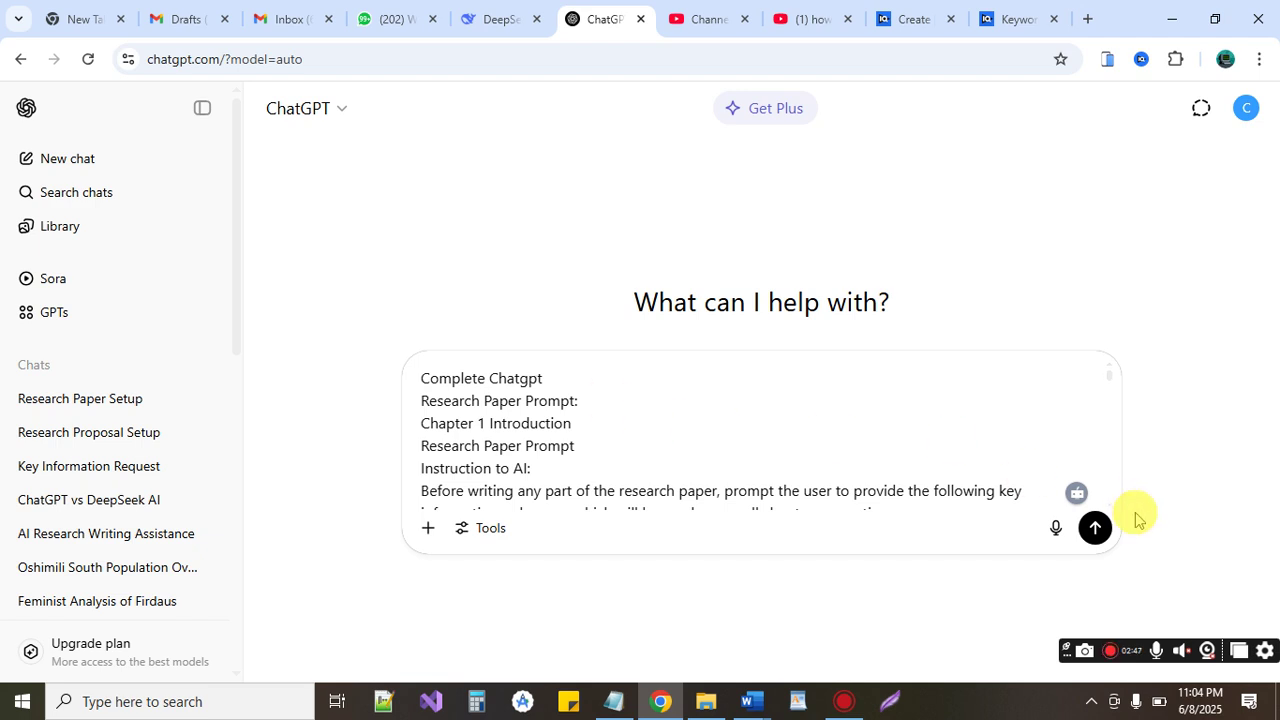
click(1097, 529)
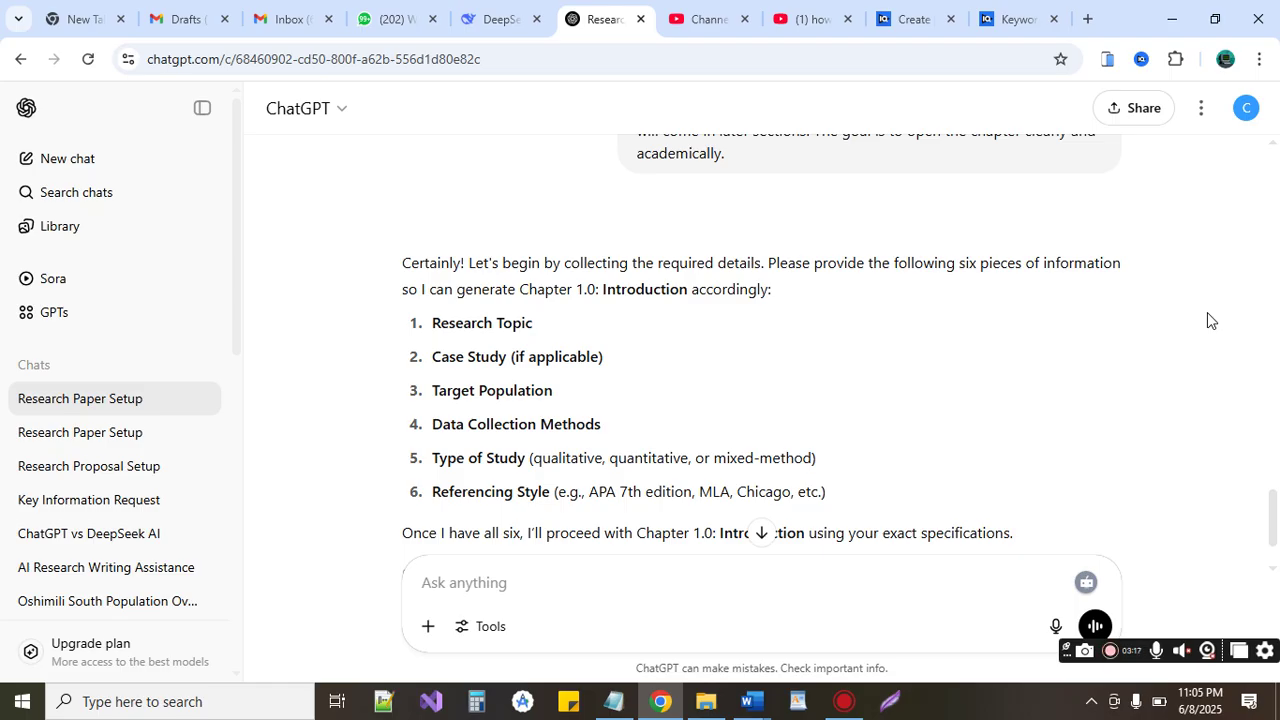
Switch to the Notepad notes, add a blank line above the target population, and copy all the research details from topic to referencing style.
scroll(1207, 320, down, 1)
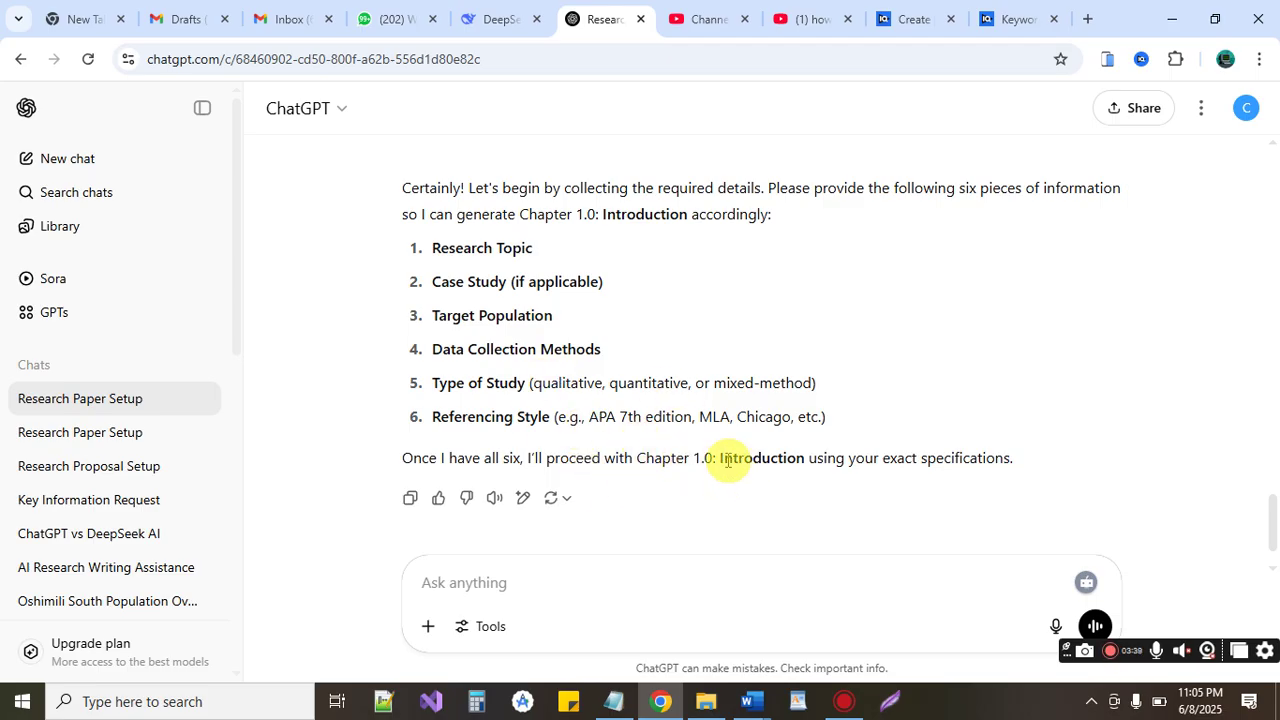
drag(720, 458, 806, 460)
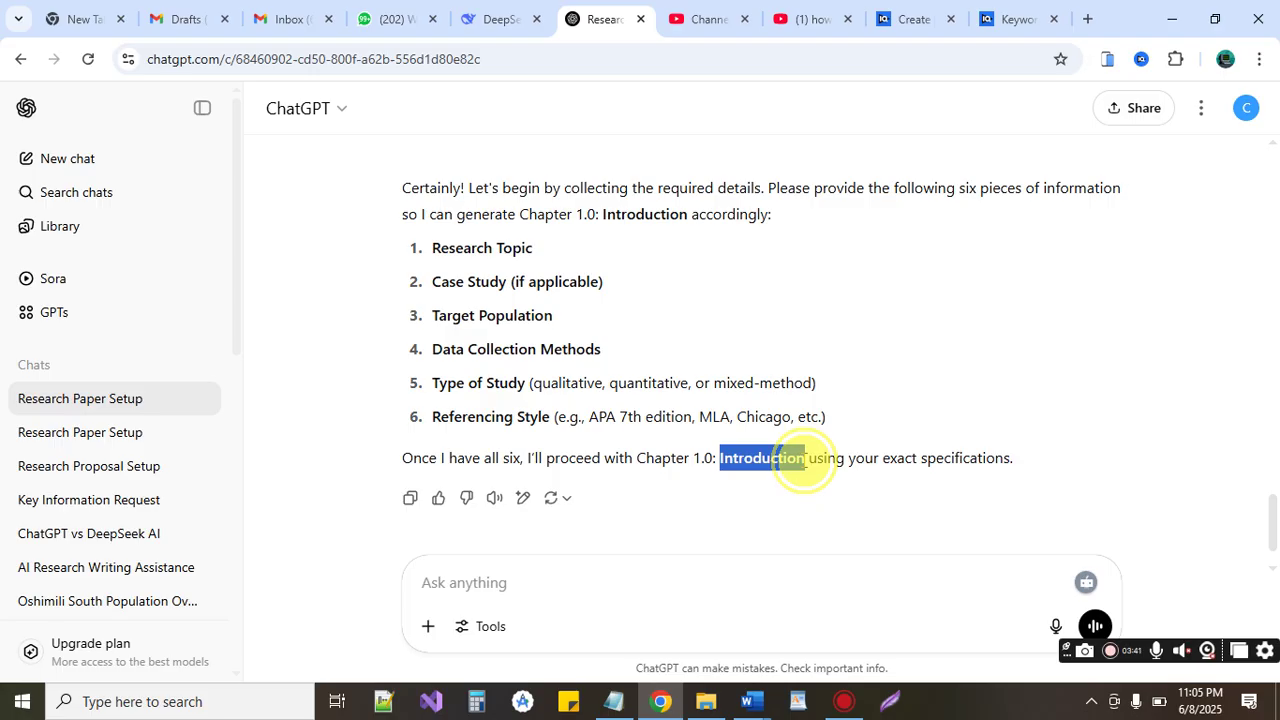
click(622, 710)
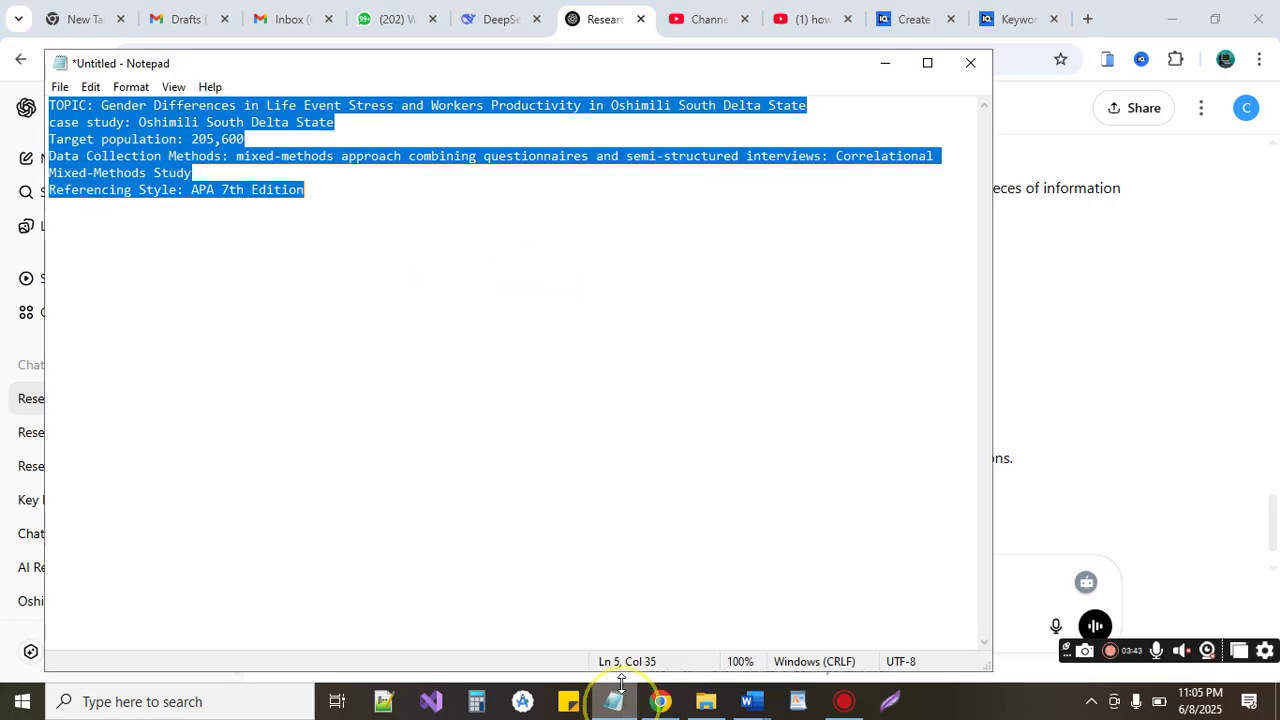
click(416, 213)
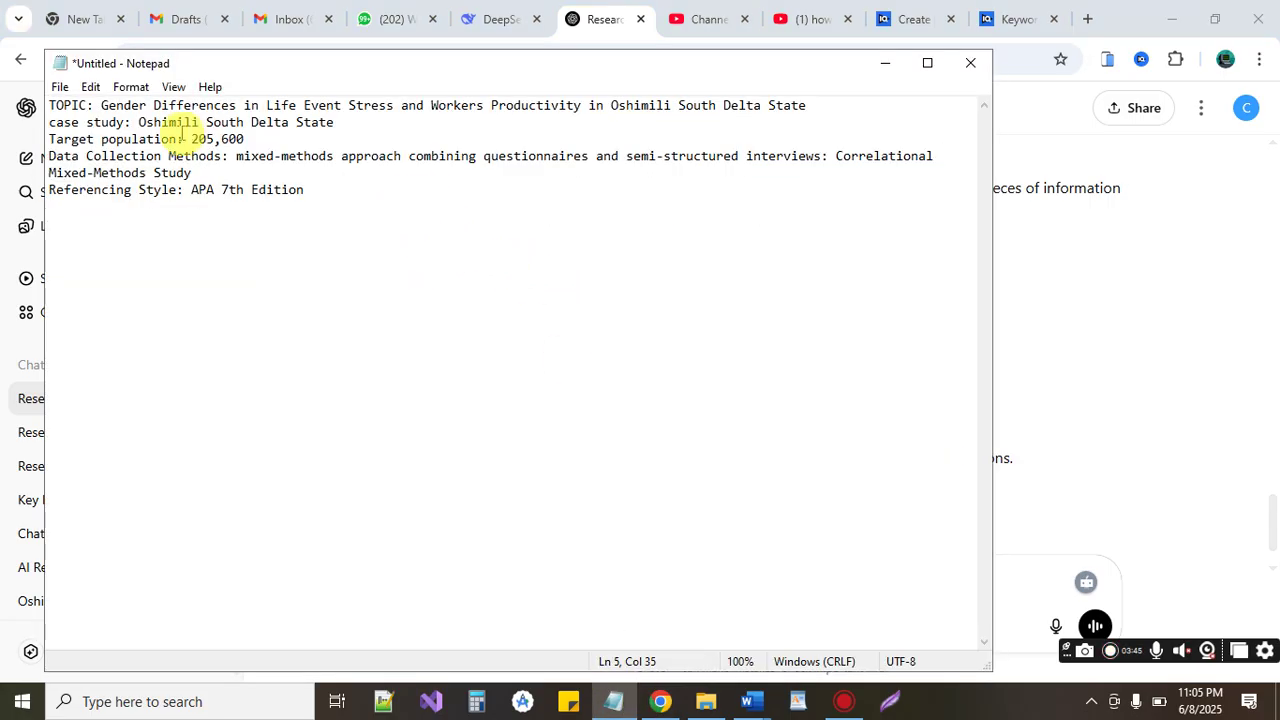
click(402, 115)
key(Return)
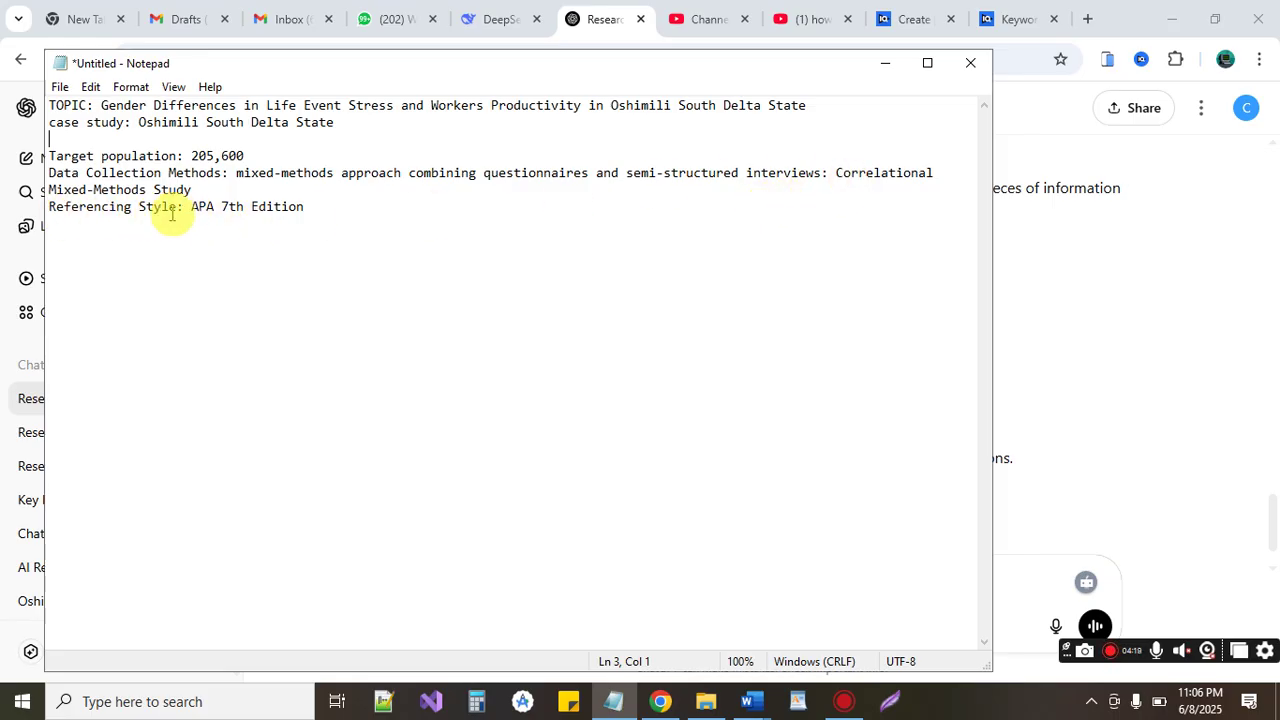
drag(335, 210, 28, 90)
key(ctrl+c)
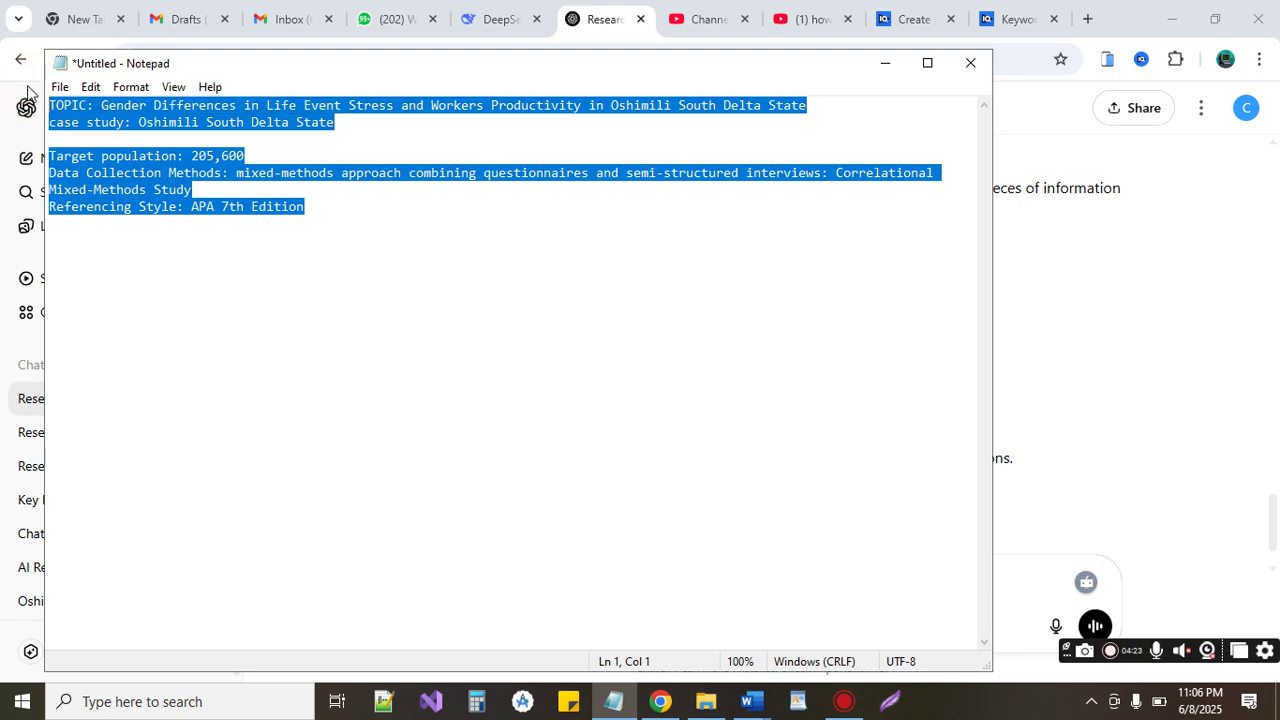
Return to the ChatGPT conversation and submit the copied research details as the reply.
click(1060, 285)
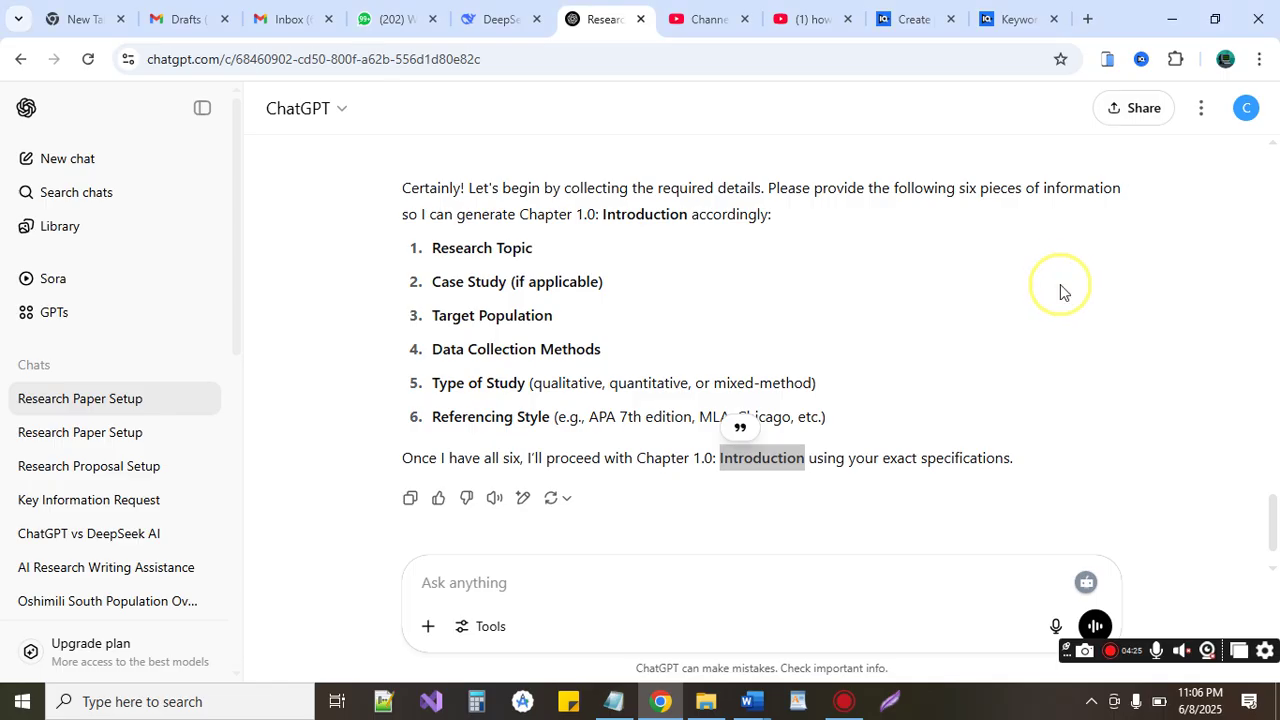
click(514, 594)
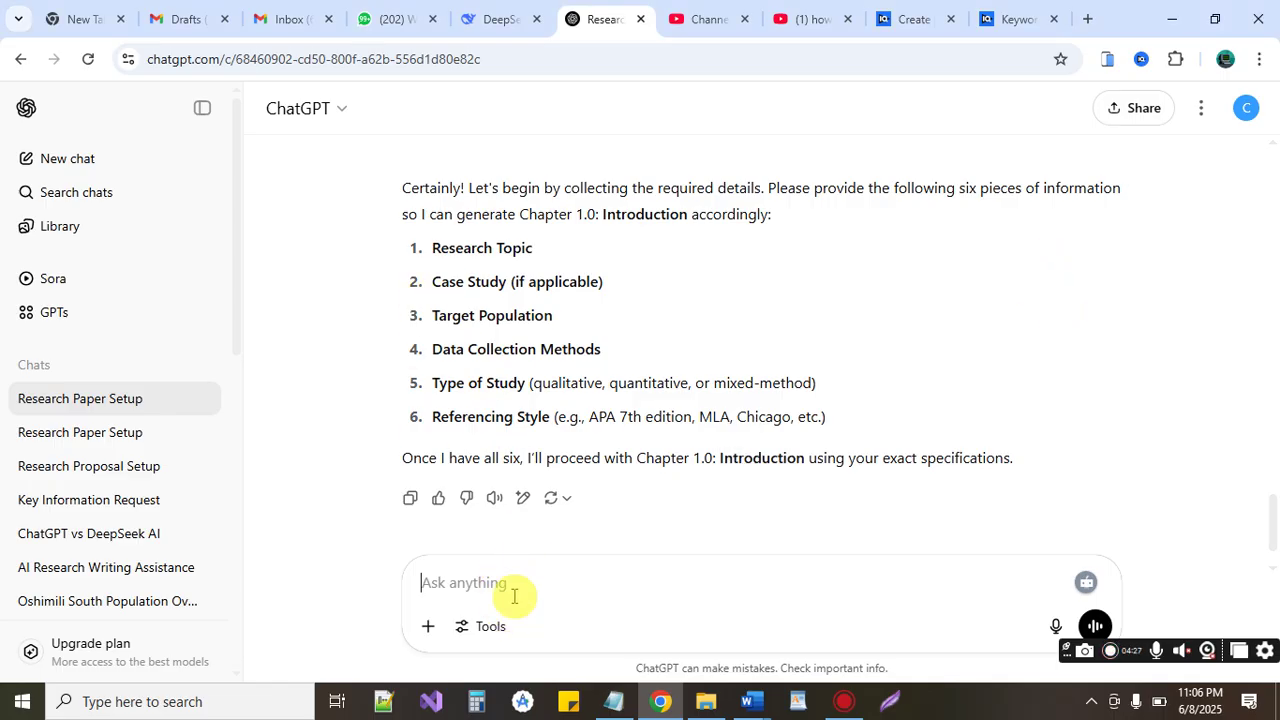
key(ctrl+v)
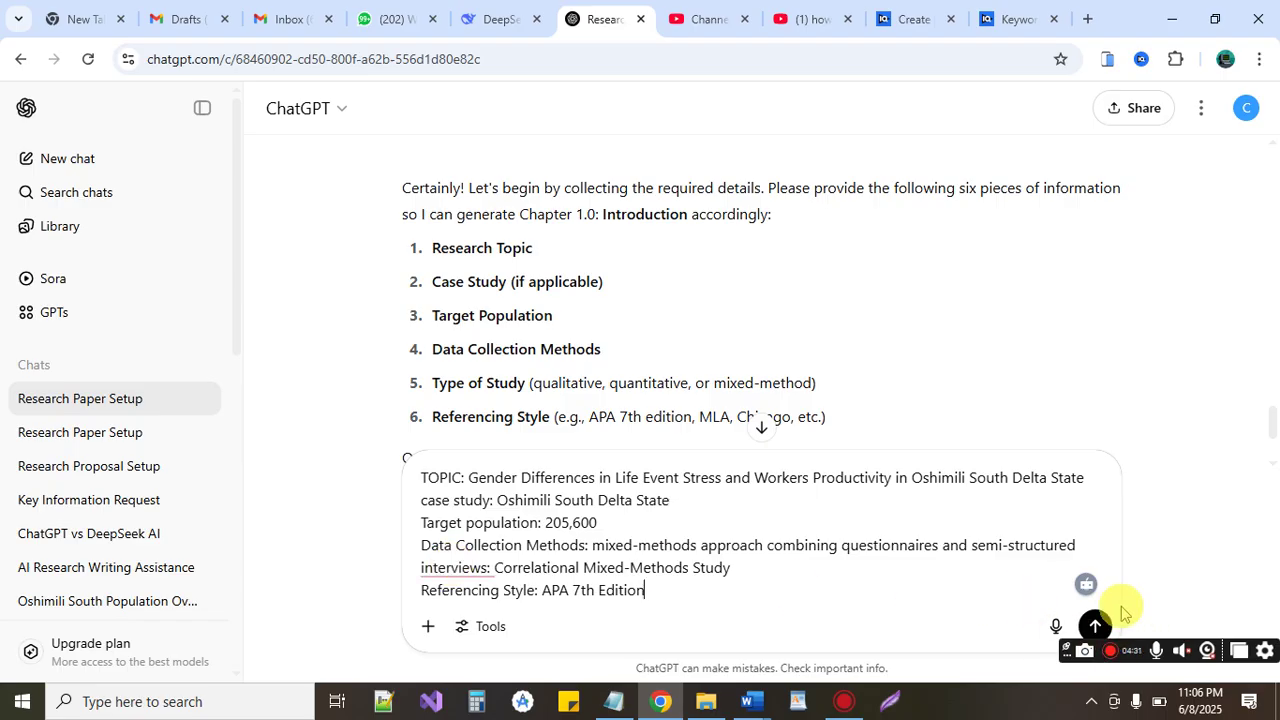
click(1094, 626)
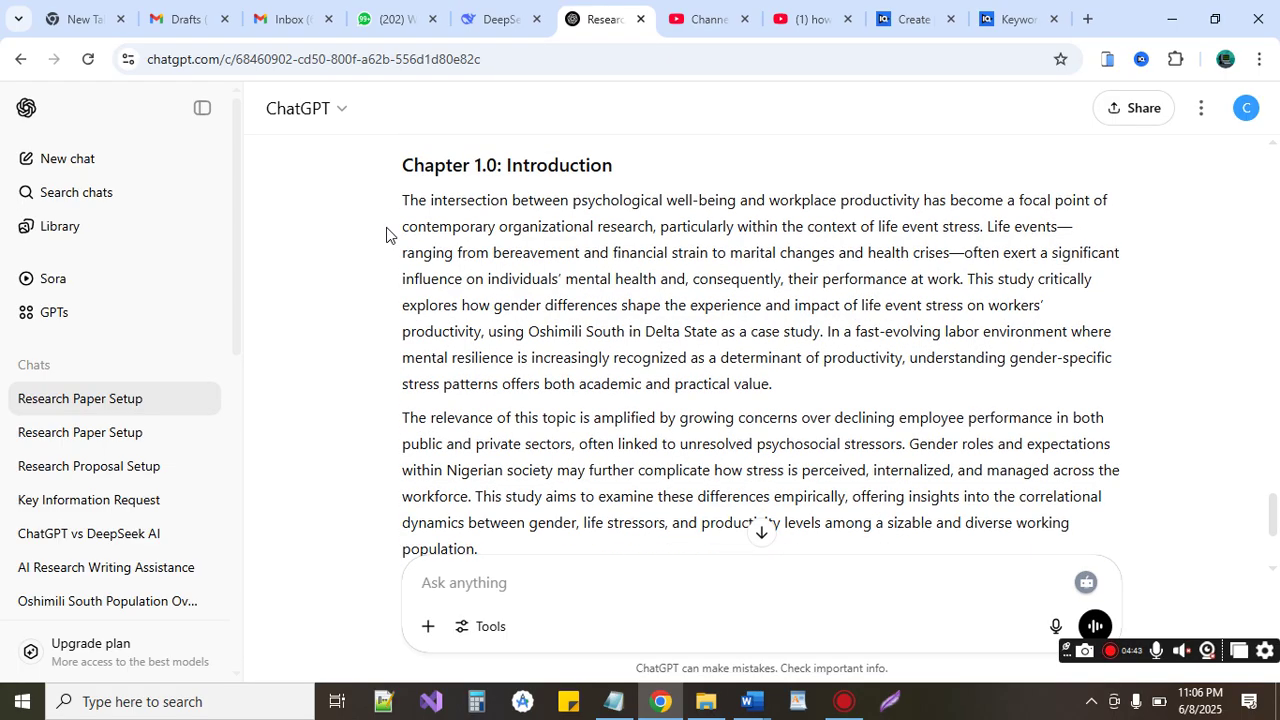
Read through the generated Chapter 1.0: Introduction, from its opening paragraph to the outline of the remaining sections.
scroll(386, 234, down, 2)
scroll(386, 234, down, 3)
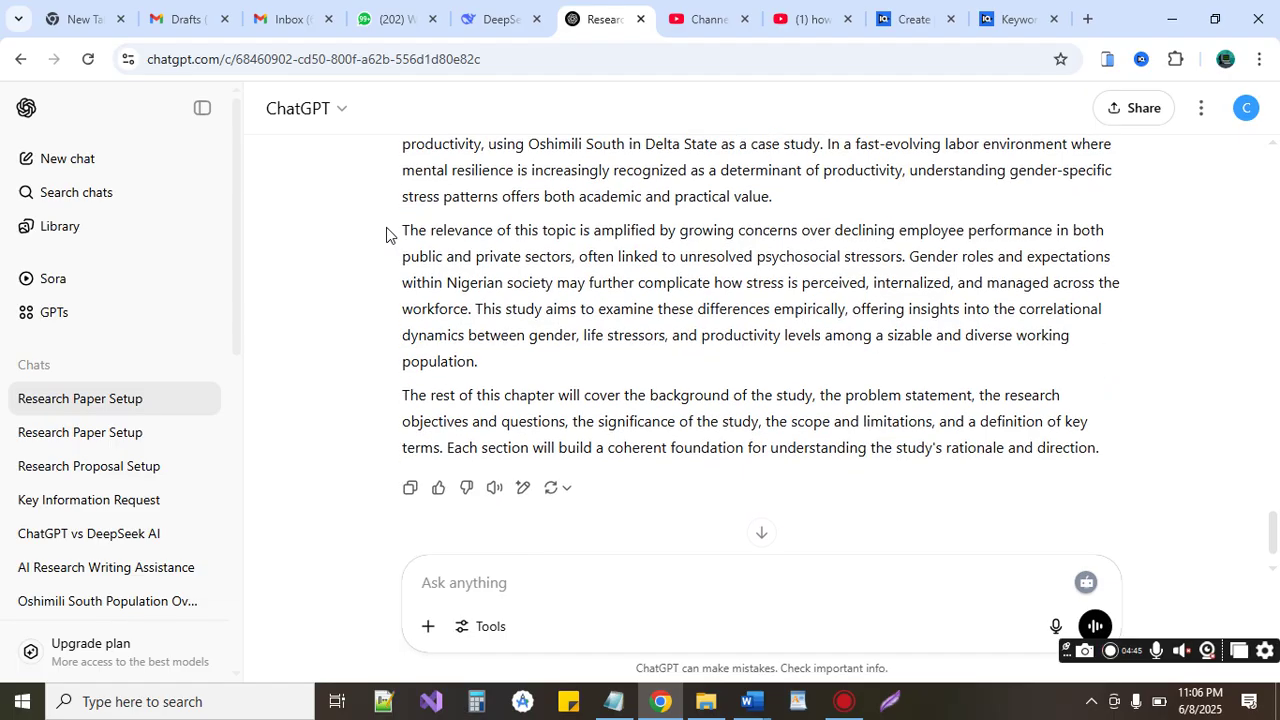
scroll(386, 234, down, 1)
scroll(386, 234, up, 3)
scroll(386, 234, down, 1)
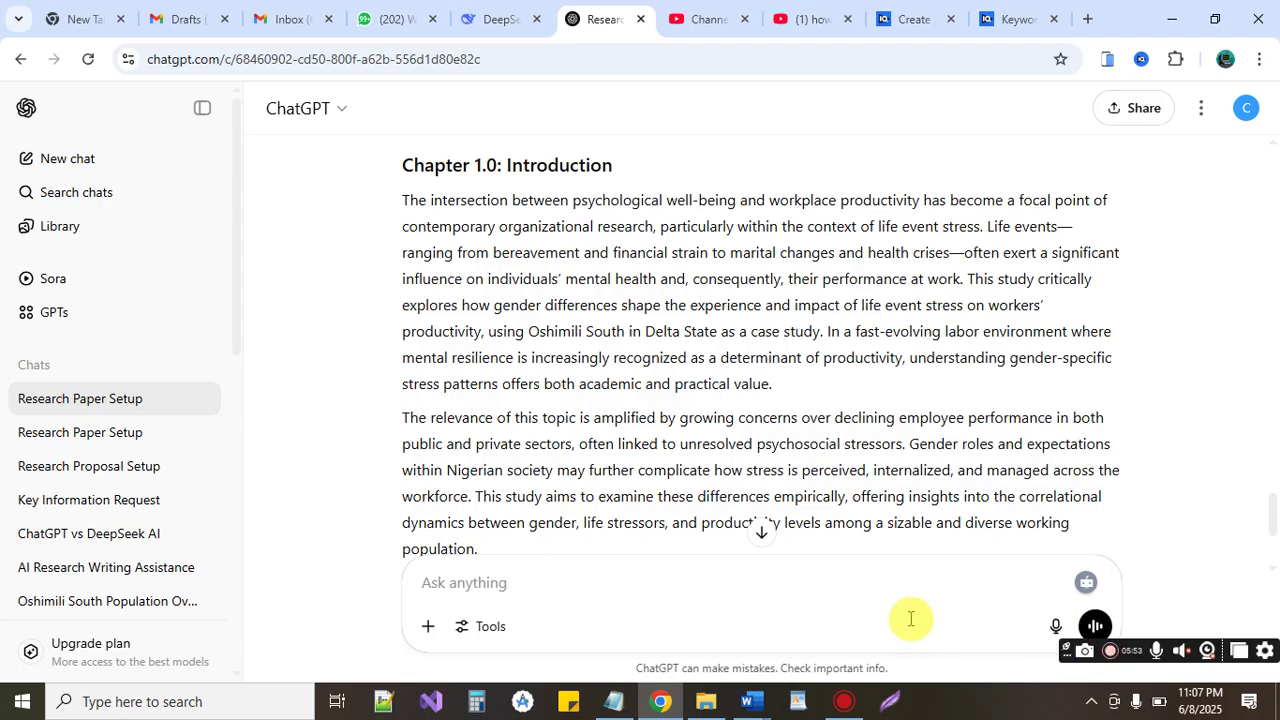
Switch back to the Word prompt document and review its Citations requirements.
mouse_move(752, 700)
click(847, 643)
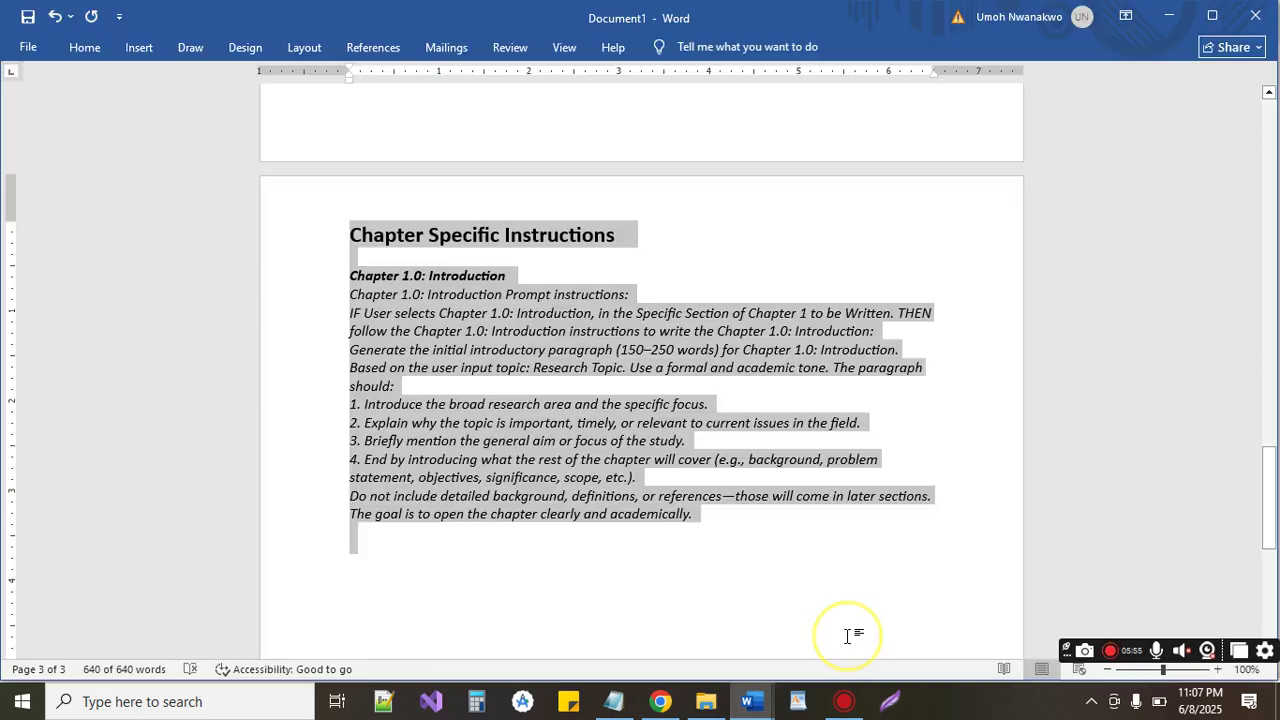
click(1133, 403)
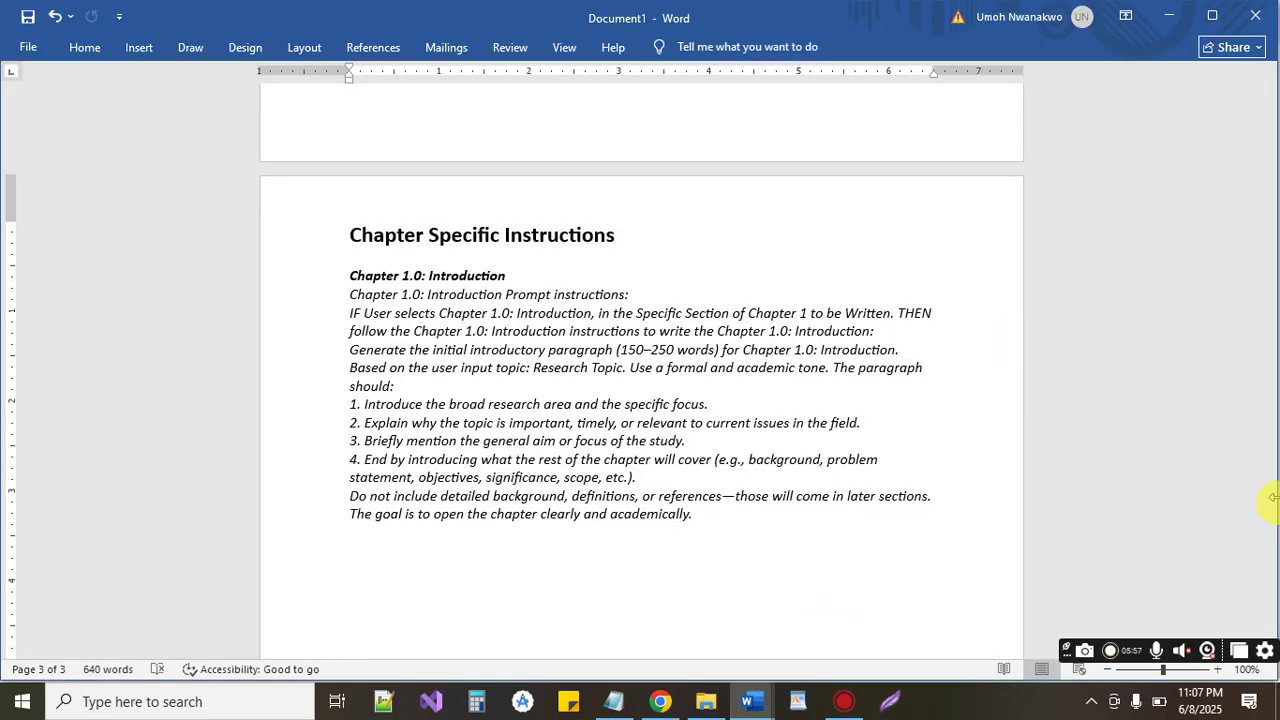
drag(1266, 507, 1230, 352)
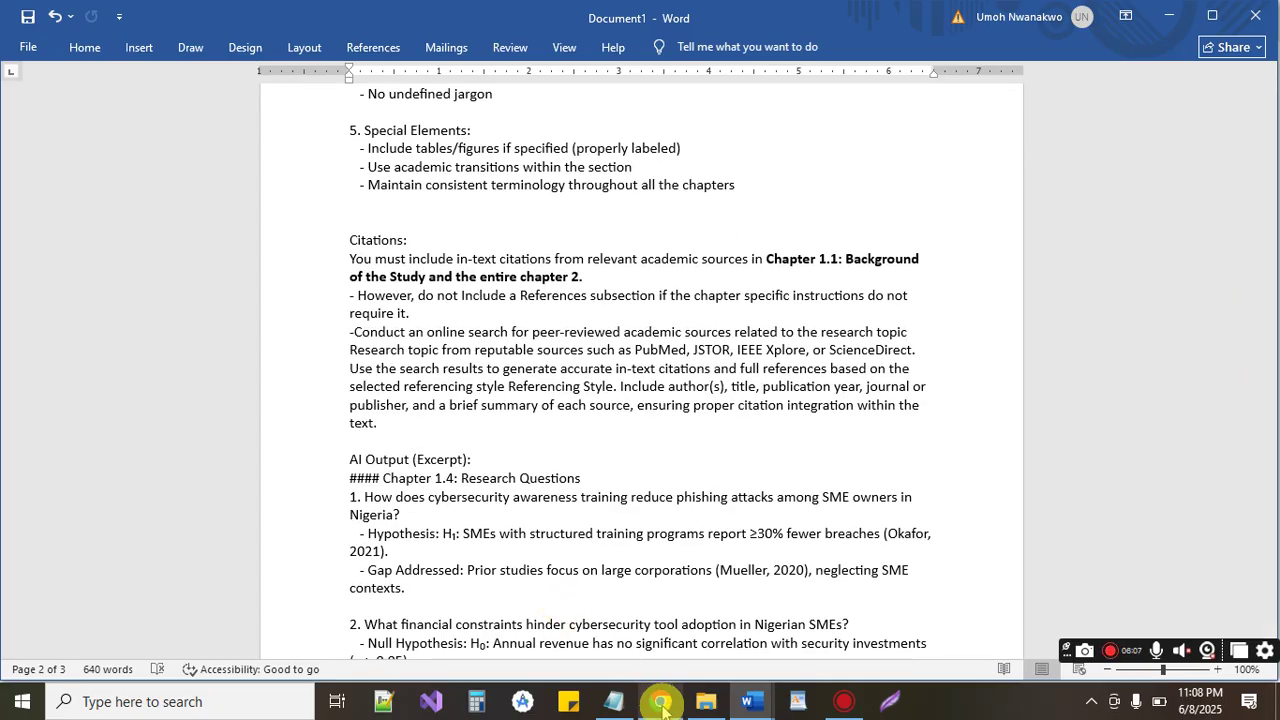